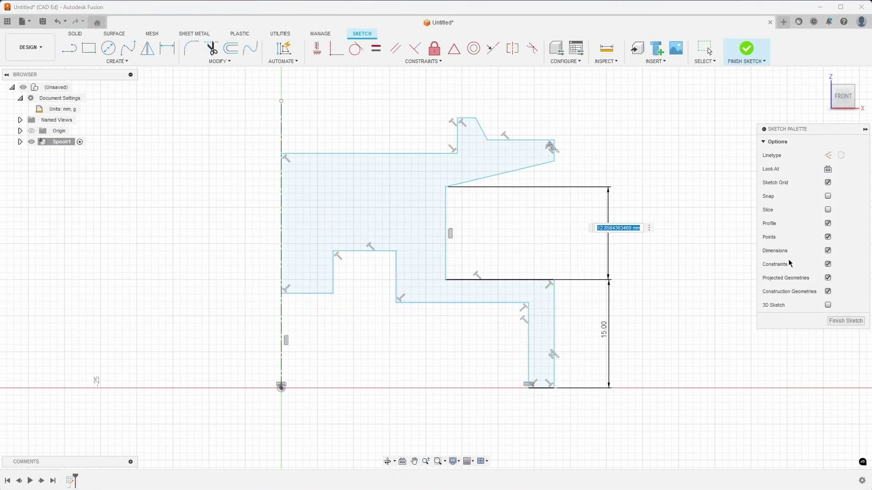
{"action": "type", "text": "11"}
Step: Dimension the spool profile at 11 mm, a 2 mm top lip and 30.5 mm overall height
{"action": "key", "text": "Return"}
{"action": "left_click", "coordinate": [607, 149]}
{"action": "type", "text": "2"}
{"action": "key", "text": "Return"}
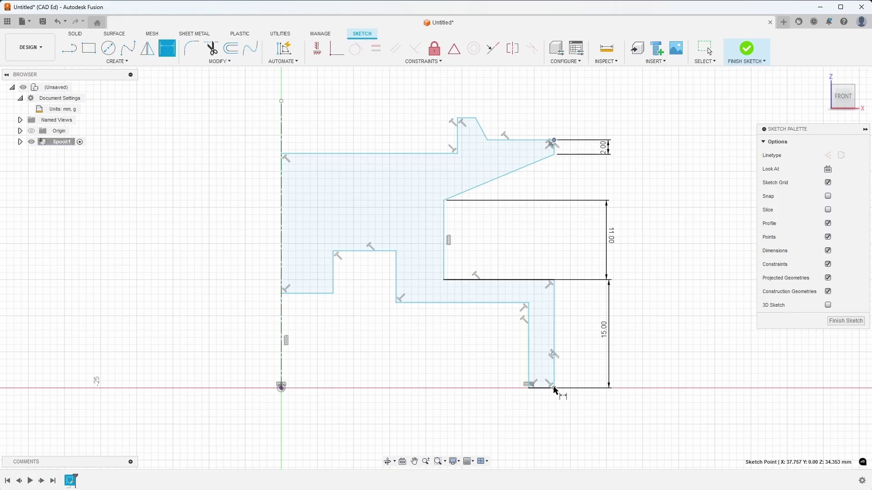
{"action": "left_click", "coordinate": [555, 391]}
{"action": "left_click", "coordinate": [647, 273]}
{"action": "key", "text": "Return"}
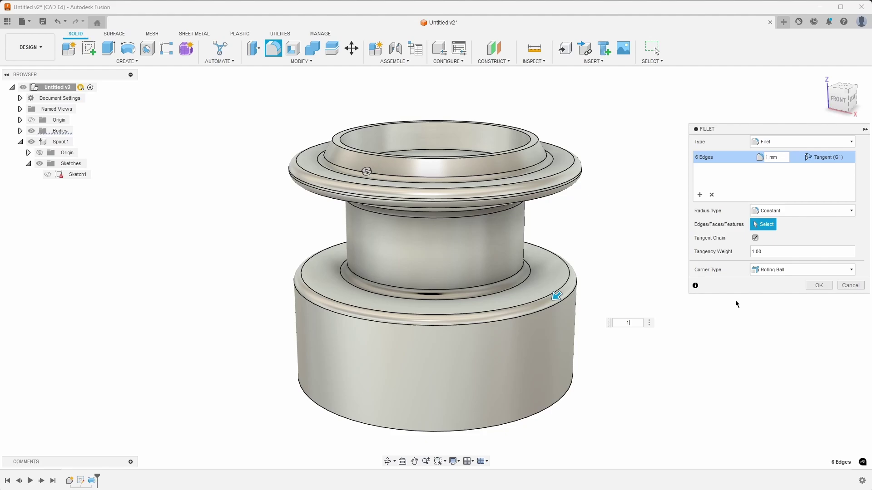
Step: Round six edges by 1 mm and change the core to Ø20 and the base to Ø42
{"action": "left_click", "coordinate": [818, 285]}
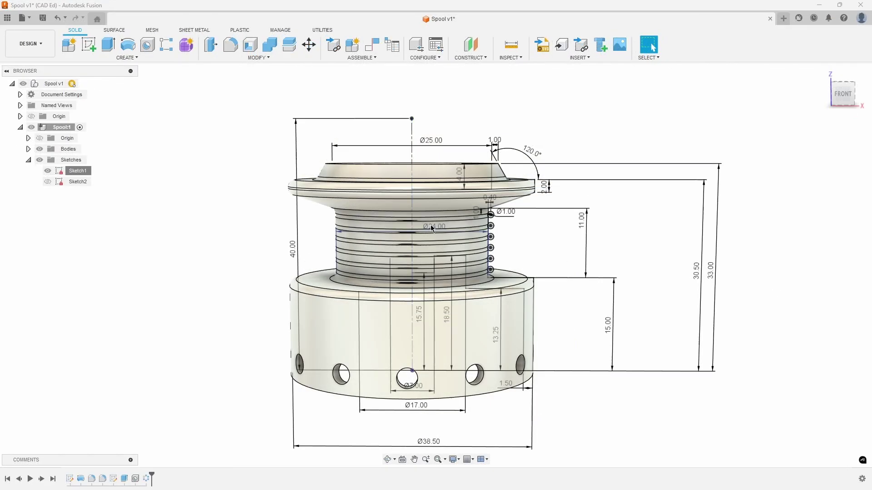
{"action": "double_click", "coordinate": [433, 224]}
{"action": "type", "text": "20"}
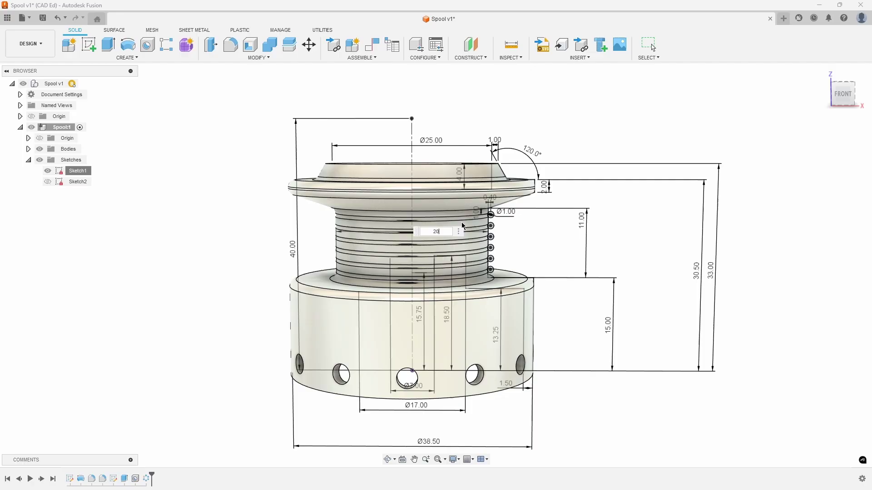
{"action": "key", "text": "Return"}
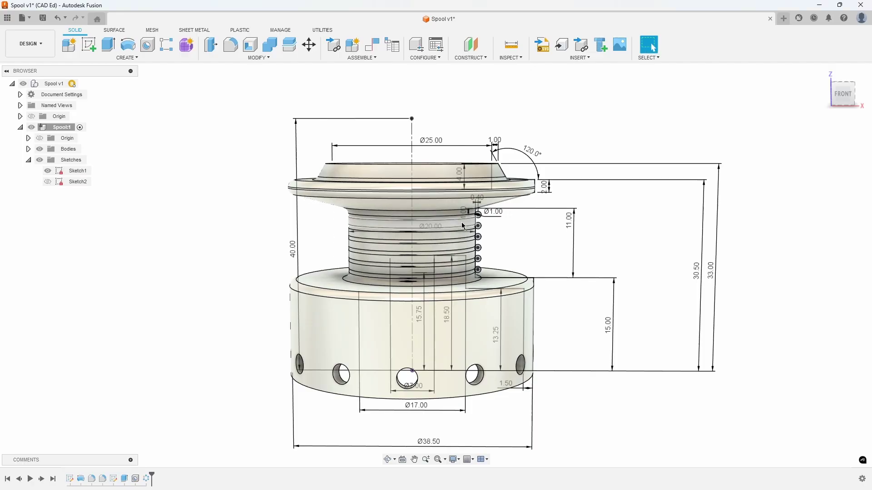
{"action": "double_click", "coordinate": [436, 440]}
{"action": "type", "text": "42"}
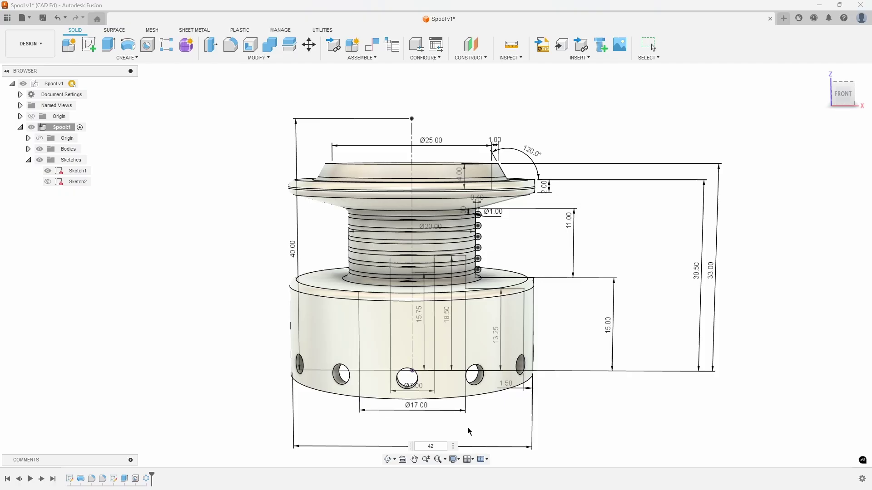
{"action": "key", "text": "Return"}
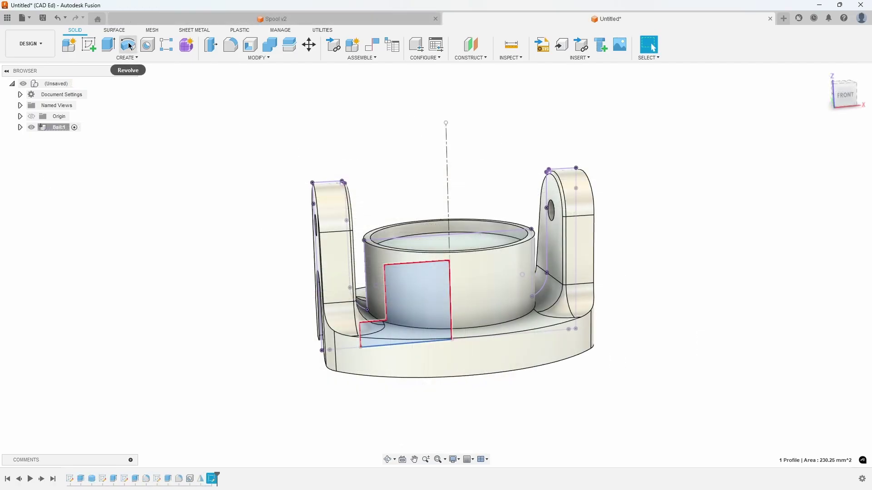
Step: Cut the revolved pocket into the bail base and round its bottom edge by 3 mm
{"action": "left_click", "coordinate": [819, 248]}
{"action": "middle_click_drag", "start_coordinate": [811, 260], "coordinate": [839, 299], "text": "shift"}
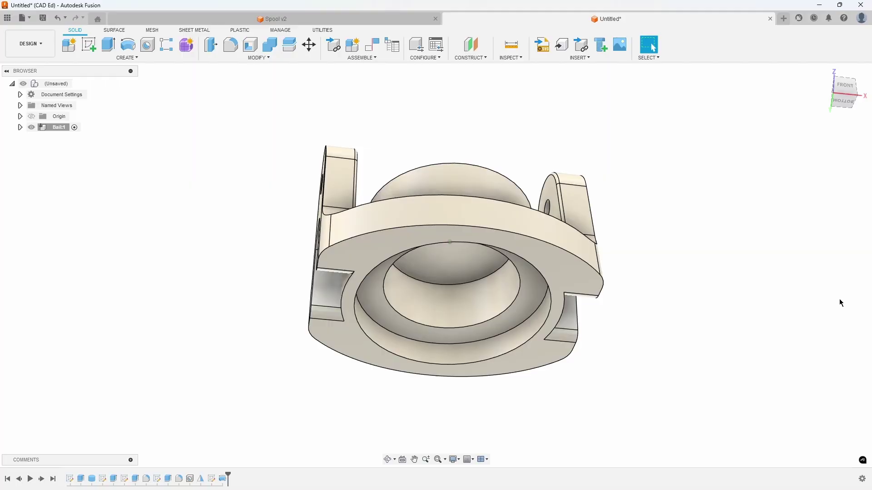
{"action": "scroll", "coordinate": [663, 276], "scroll_direction": "up", "scroll_amount": 5}
{"action": "scroll", "coordinate": [640, 227], "scroll_direction": "down", "scroll_amount": 5}
{"action": "middle_click_drag", "start_coordinate": [433, 249], "coordinate": [410, 244], "text": "shift"}
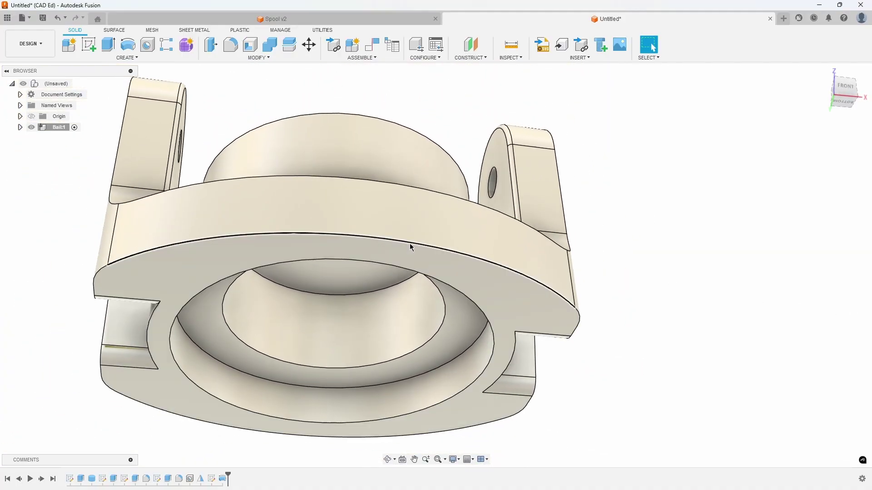
{"action": "left_click", "coordinate": [410, 242]}
{"action": "right_click", "coordinate": [410, 243]}
{"action": "left_click", "coordinate": [389, 306]}
{"action": "type", "text": "3"}
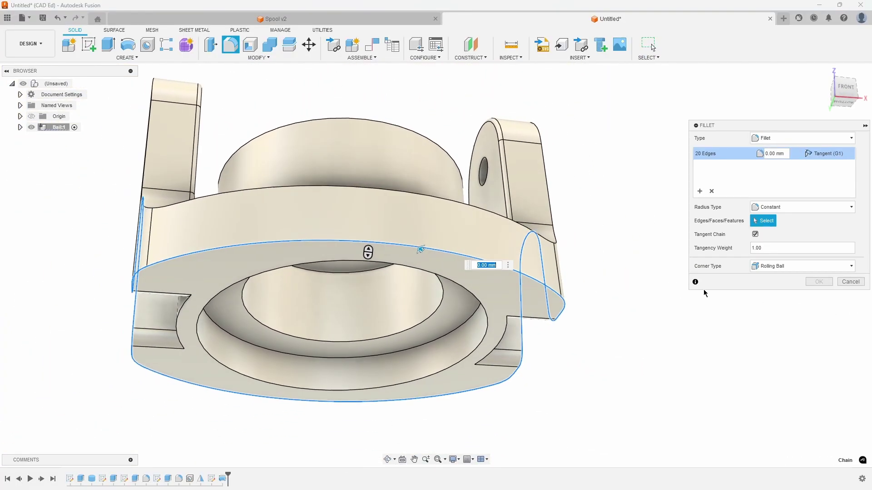
{"action": "middle_click_drag", "start_coordinate": [408, 273], "coordinate": [477, 204], "text": "shift"}
Step: Dimension the two slot lines 10 mm apart and finish the slot sketch
{"action": "middle_click_drag", "start_coordinate": [745, 314], "coordinate": [741, 314], "text": "shift"}
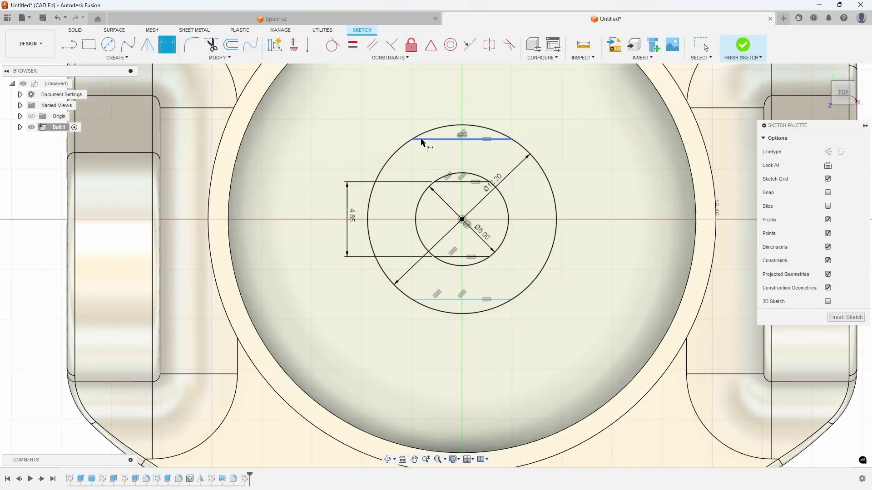
{"action": "left_click", "coordinate": [421, 300]}
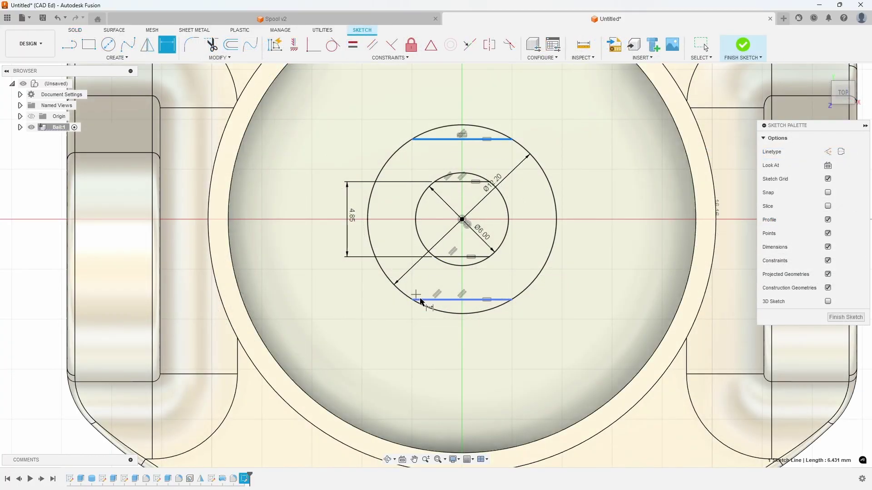
{"action": "left_click", "coordinate": [320, 200]}
{"action": "type", "text": "0"}
{"action": "key", "text": "Return"}
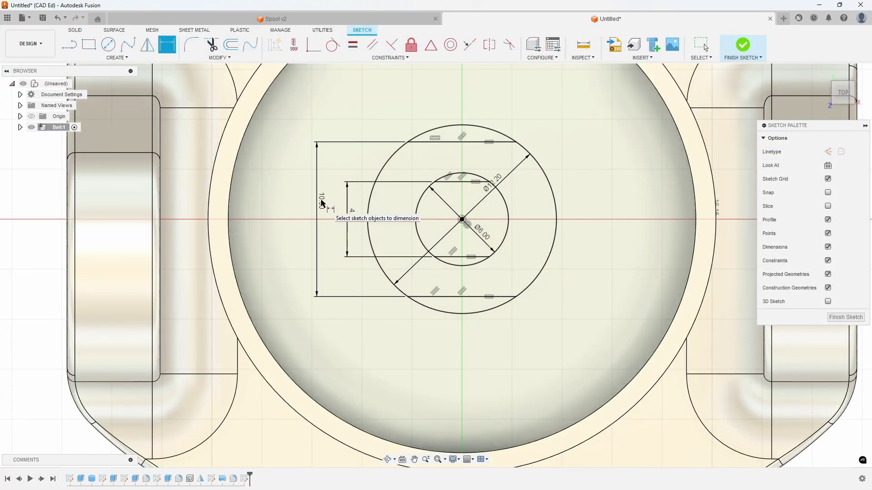
{"action": "left_click", "coordinate": [836, 321]}
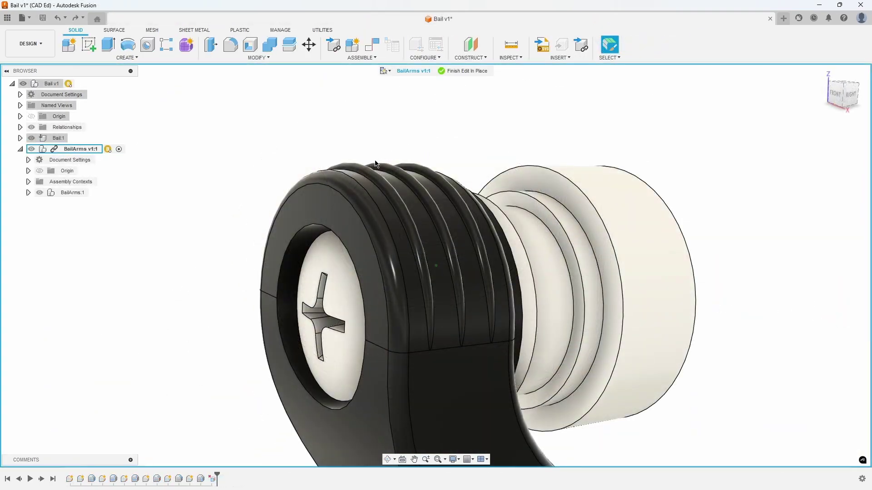
Step: Delete the bail arm's groove faces, then preview and confirm the handle grip's revolve joint
{"action": "left_click", "coordinate": [359, 169]}
{"action": "key", "text": "Delete"}
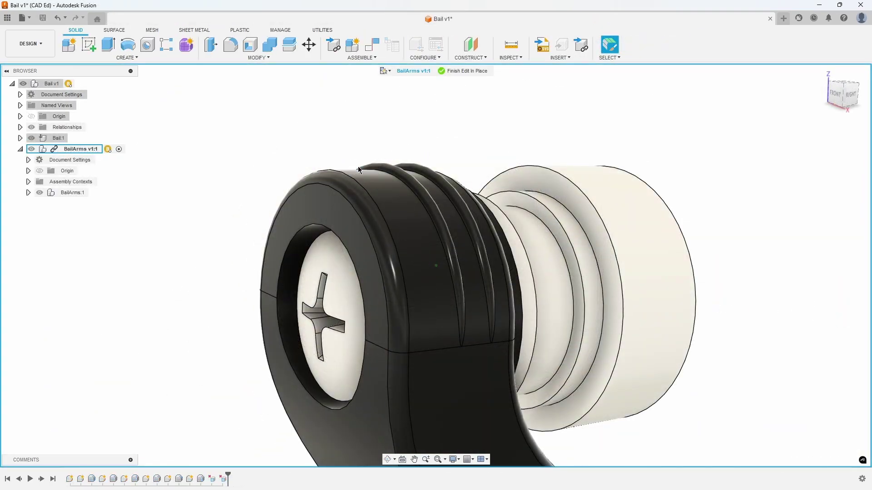
{"action": "left_click", "coordinate": [386, 164]}
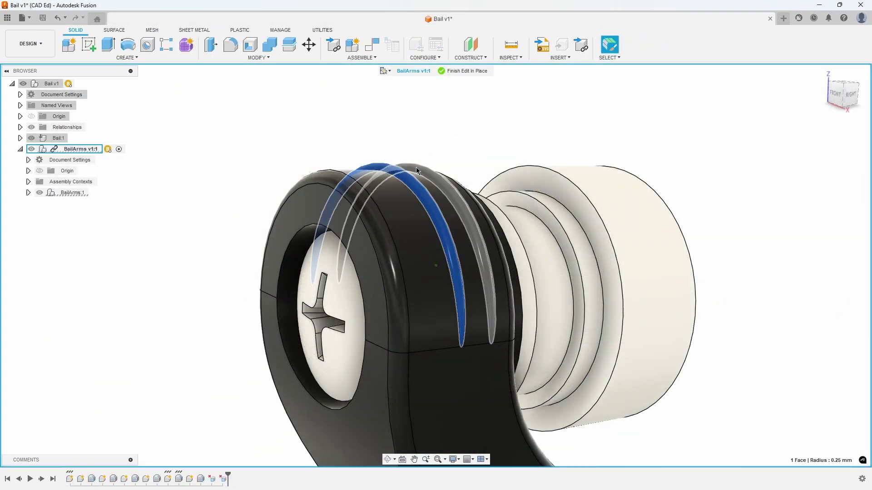
{"action": "left_click", "coordinate": [416, 167], "text": "ctrl"}
{"action": "right_click", "coordinate": [416, 167]}
{"action": "left_click", "coordinate": [389, 154]}
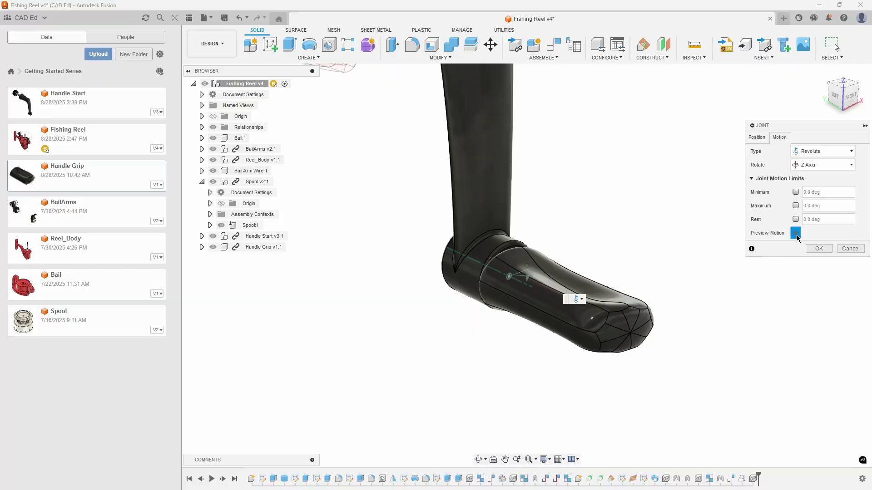
{"action": "left_click", "coordinate": [798, 234]}
{"action": "left_click", "coordinate": [818, 249]}
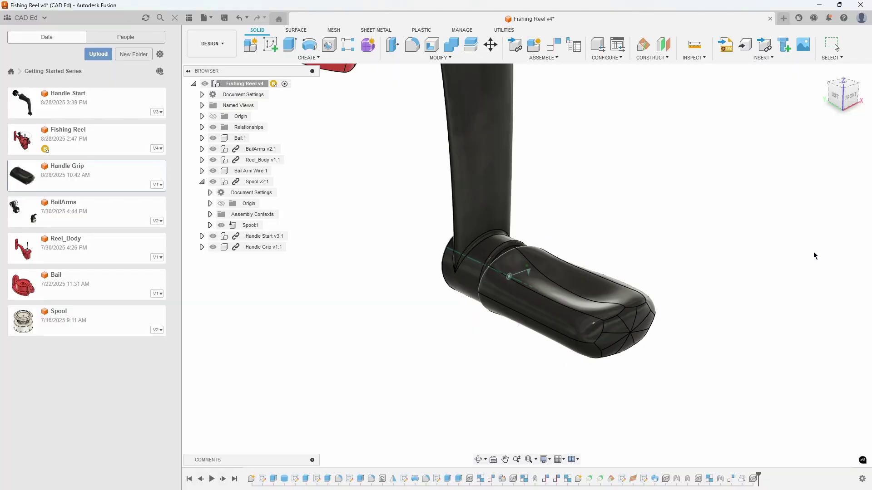
{"action": "scroll", "coordinate": [765, 263], "scroll_direction": "down", "scroll_amount": 5}
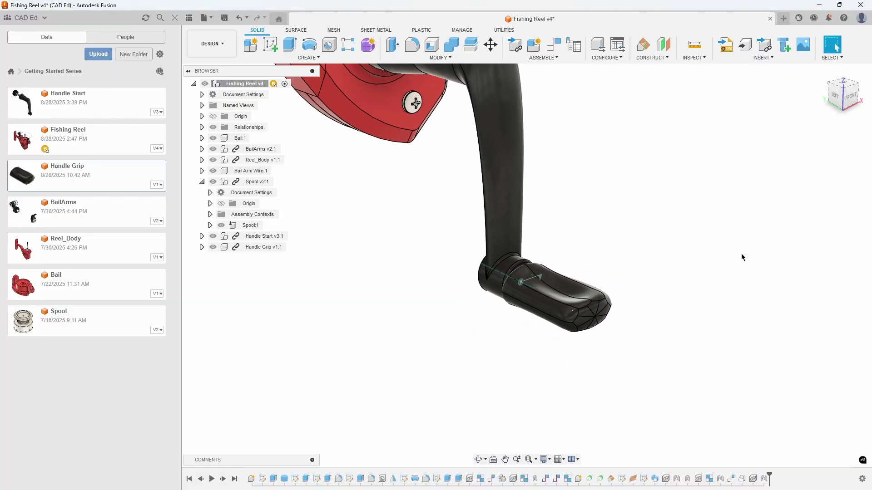
{"action": "scroll", "coordinate": [681, 279], "scroll_direction": "down", "scroll_amount": 5}
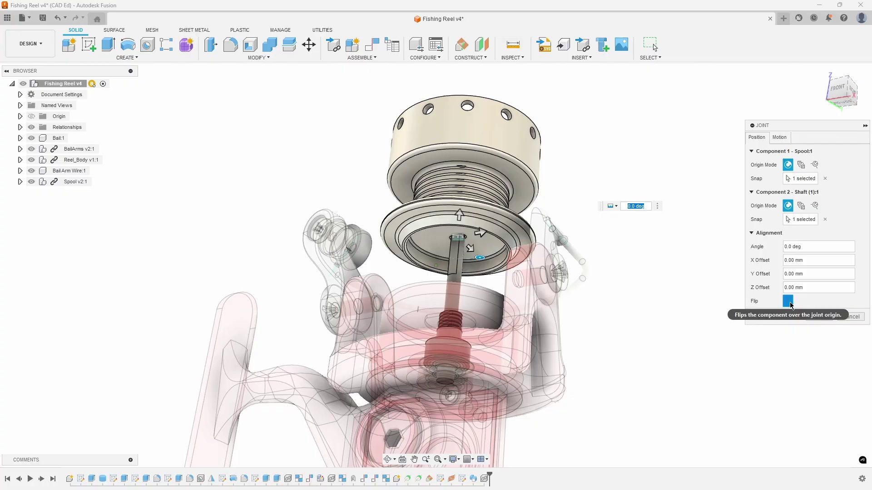
Step: Flip the spool on its joint, then joint the handle to Right_Body, flipped
{"action": "left_click", "coordinate": [788, 301]}
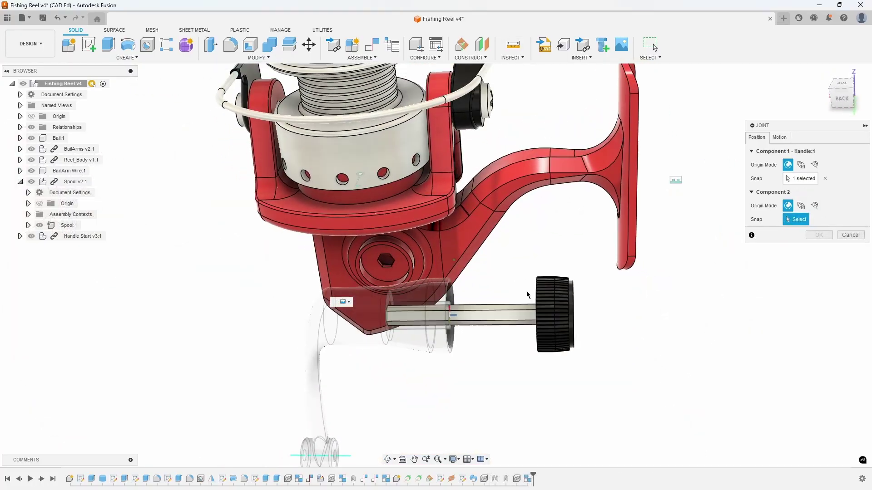
{"action": "middle_click_drag", "start_coordinate": [526, 294], "coordinate": [455, 253], "text": "shift"}
{"action": "scroll", "coordinate": [455, 253], "scroll_direction": "up", "scroll_amount": 2}
{"action": "scroll", "coordinate": [454, 250], "scroll_direction": "up", "scroll_amount": 2}
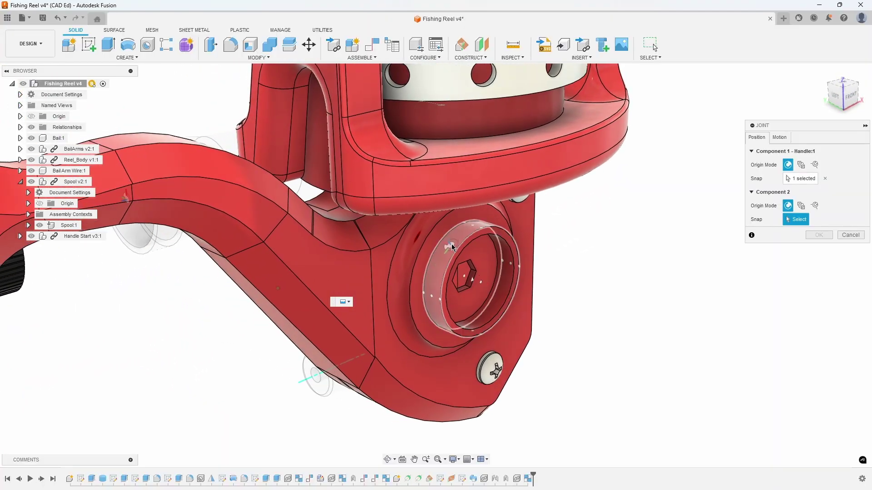
{"action": "left_click", "coordinate": [452, 235]}
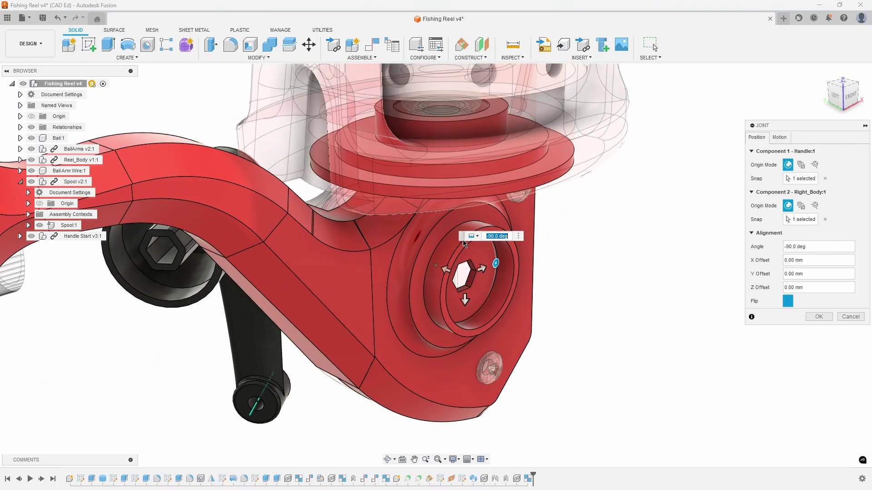
{"action": "left_click", "coordinate": [789, 302]}
{"action": "key", "text": "Return"}
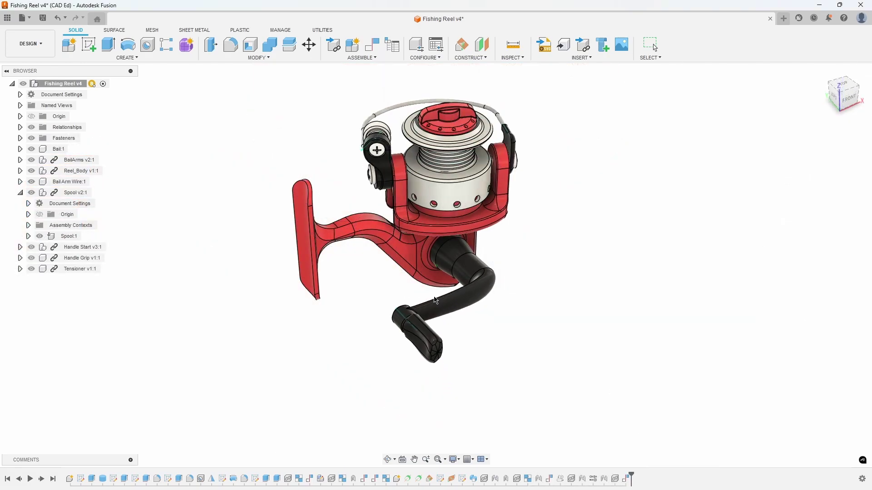
Step: Turn the crank to test motion and set the spool's bottom diameter to Ø37.50
{"action": "mouse_move", "coordinate": [446, 274]}
{"action": "left_mouse_down"}
{"action": "mouse_move", "coordinate": [515, 280]}
{"action": "mouse_move", "coordinate": [516, 271]}
{"action": "mouse_move", "coordinate": [451, 328]}
{"action": "left_mouse_up"}
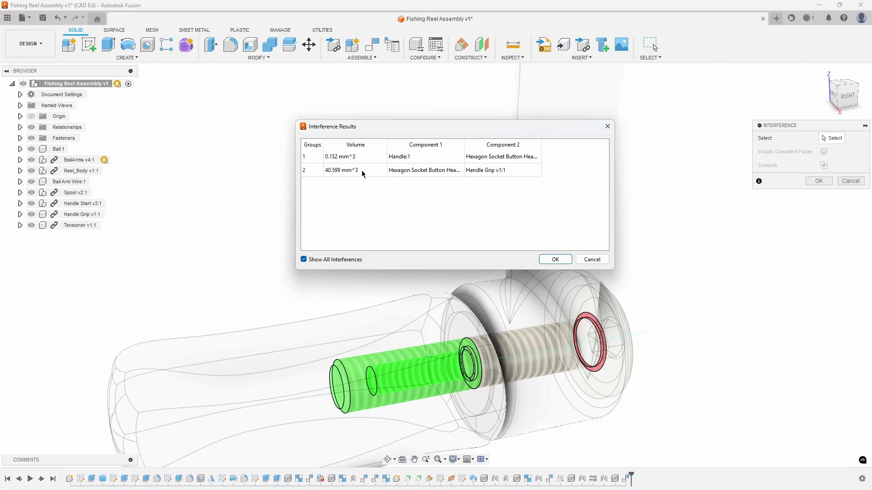
{"action": "middle_click_drag", "start_coordinate": [517, 320], "coordinate": [609, 321], "text": "shift"}
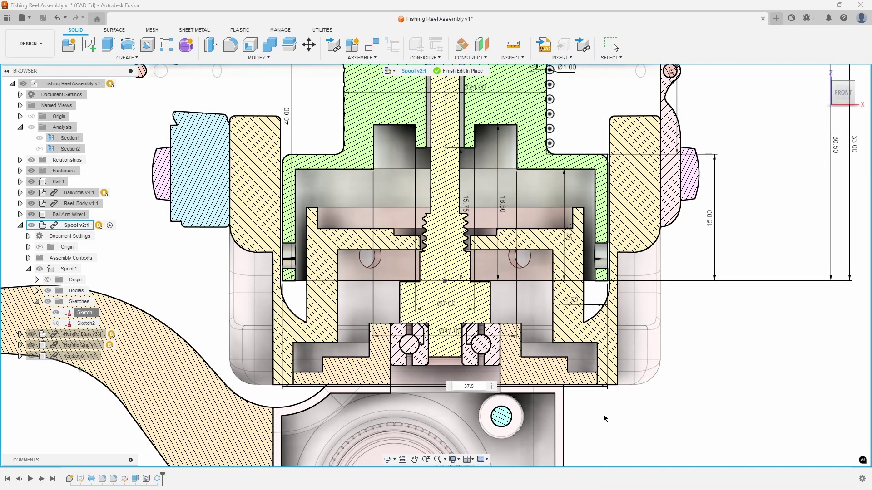
{"action": "key", "text": "Return"}
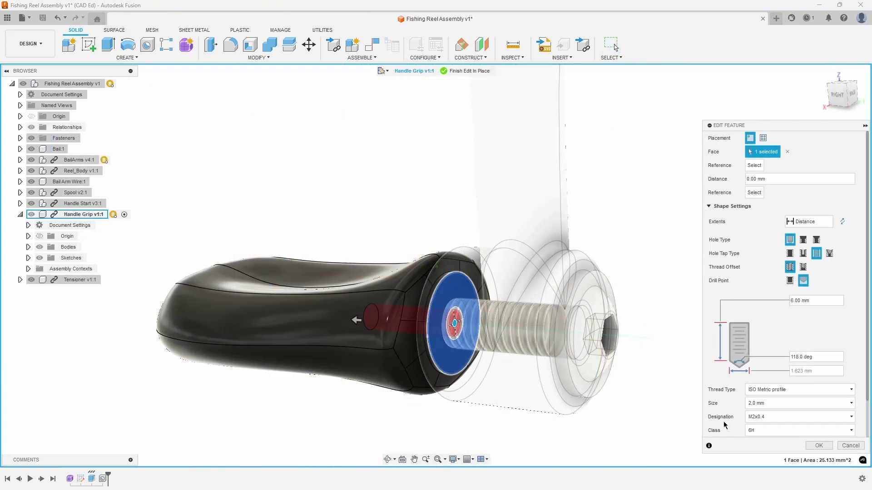
Step: Change the grip hole's thread size to 3.0 mm (M3x0.5) and finish Edit In Place
{"action": "left_click", "coordinate": [798, 402]}
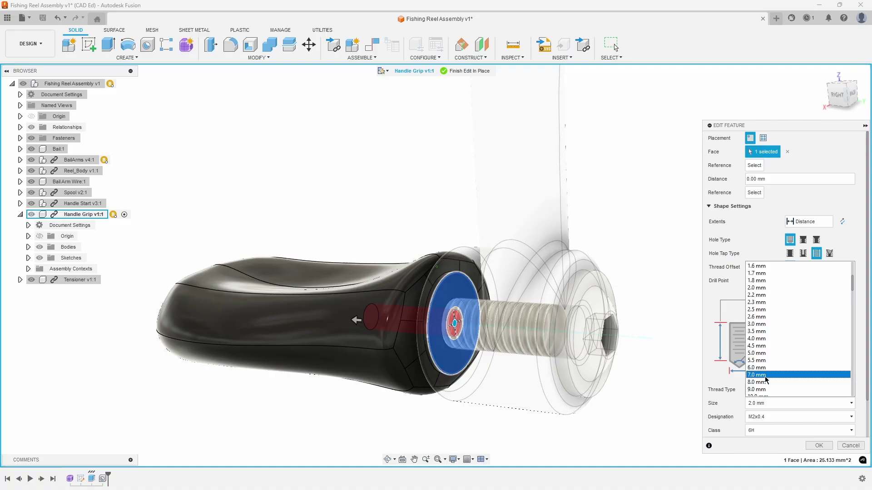
{"action": "left_click", "coordinate": [771, 331]}
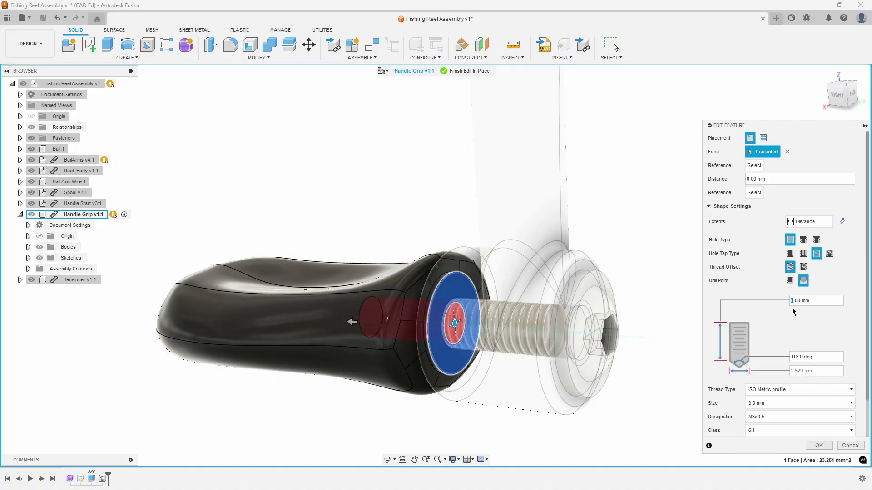
{"action": "left_click", "coordinate": [819, 446]}
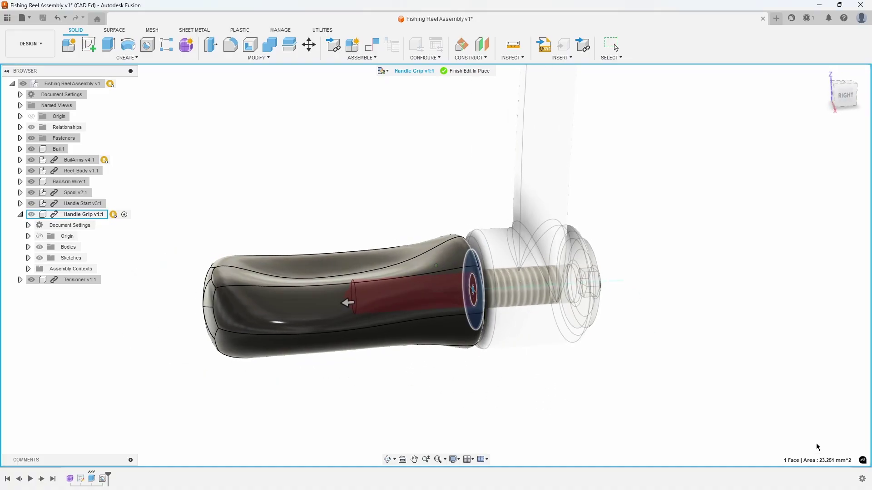
{"action": "left_click", "coordinate": [469, 71]}
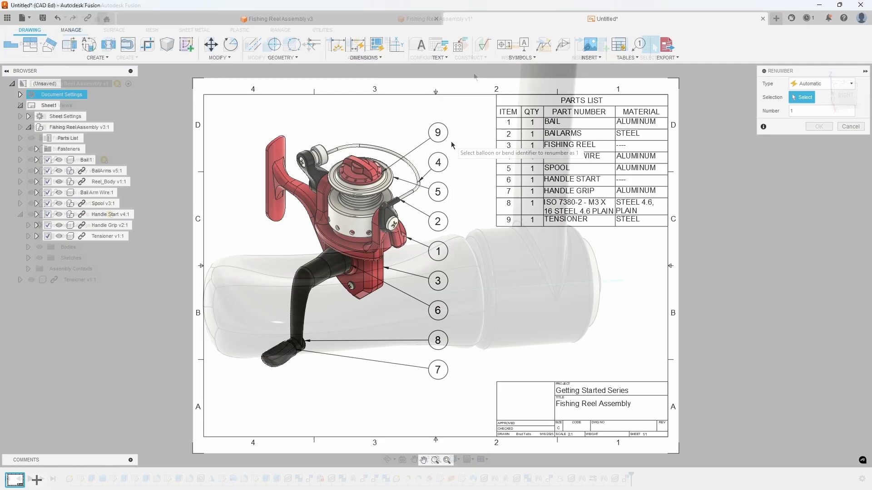
Step: Renumber the balloons as items 1 and 2 and place the spool's 30.5 height dimension
{"action": "left_click", "coordinate": [439, 135]}
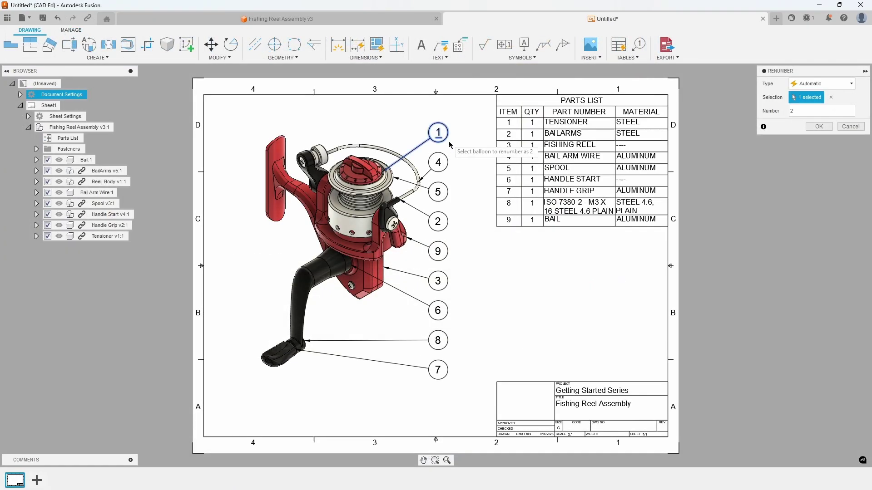
{"action": "left_click", "coordinate": [444, 165]}
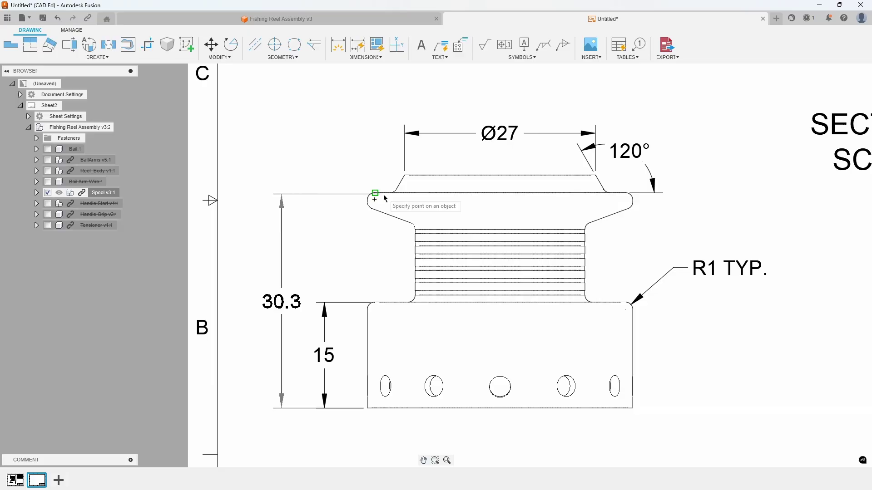
{"action": "left_click", "coordinate": [375, 195]}
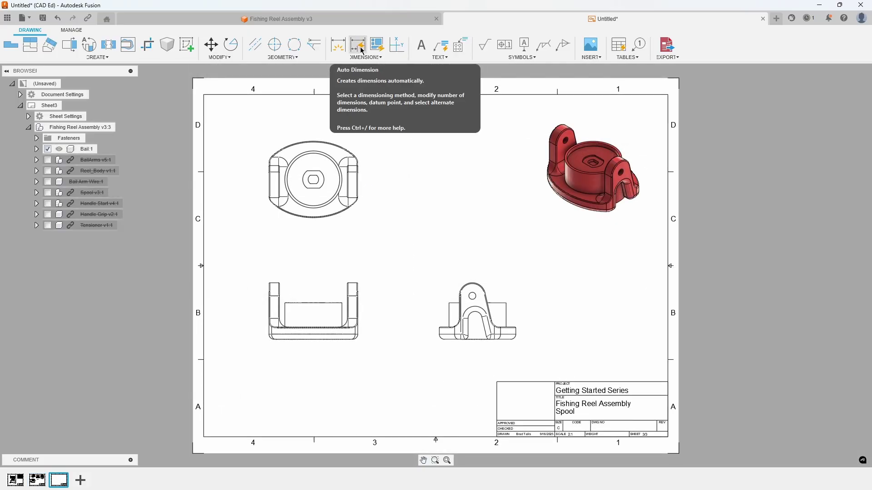
Step: Auto-dimension the part views and shrink the Bail Arm Wire view's boundary from the top
{"action": "left_click", "coordinate": [358, 46]}
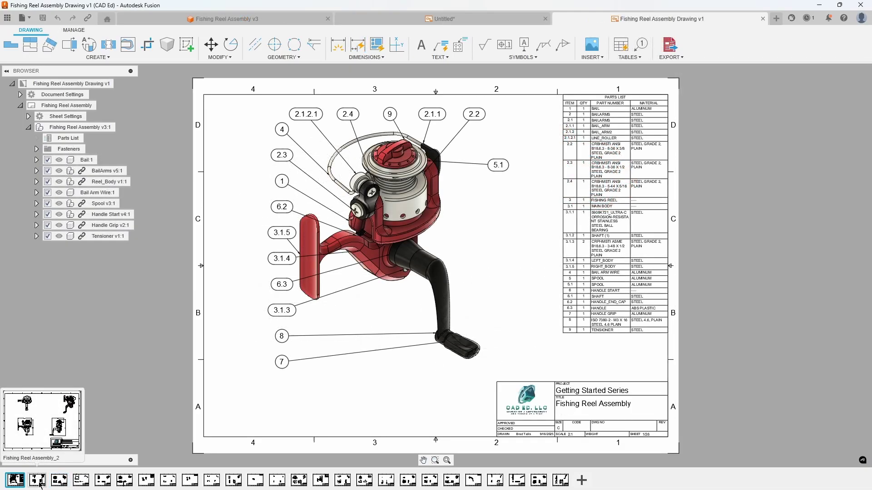
{"action": "left_click", "coordinate": [37, 481]}
{"action": "left_click", "coordinate": [59, 481]}
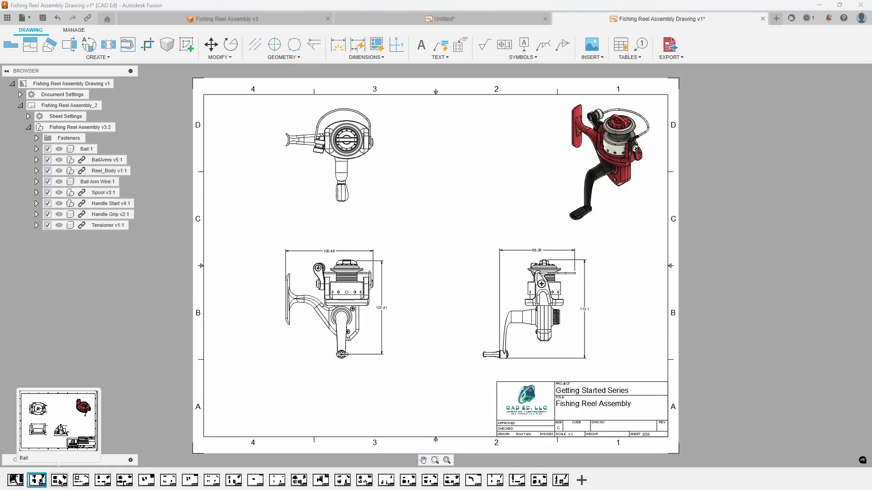
{"action": "left_click", "coordinate": [820, 445]}
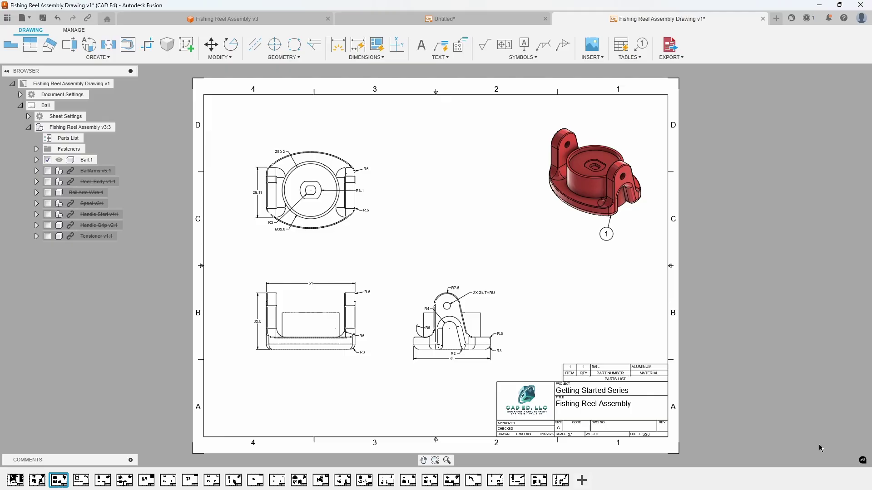
{"action": "left_click", "coordinate": [81, 480]}
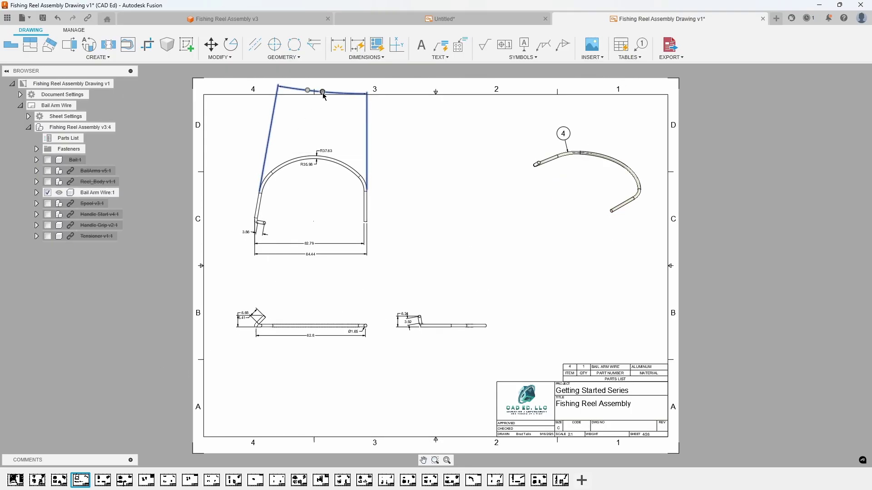
{"action": "left_click_drag", "start_coordinate": [322, 92], "coordinate": [322, 132]}
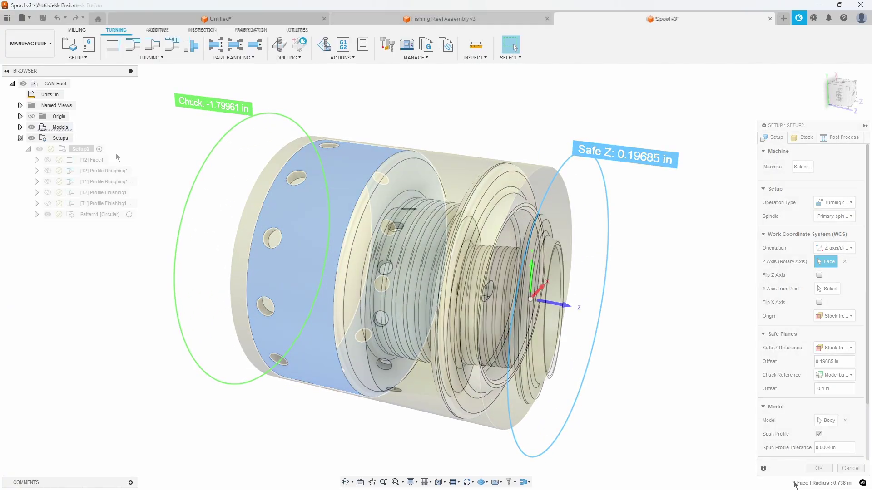
Step: Review the spool's Face, T2/T1 profile roughing and finishing toolpaths, then the circular pattern
{"action": "left_click", "coordinate": [100, 162]}
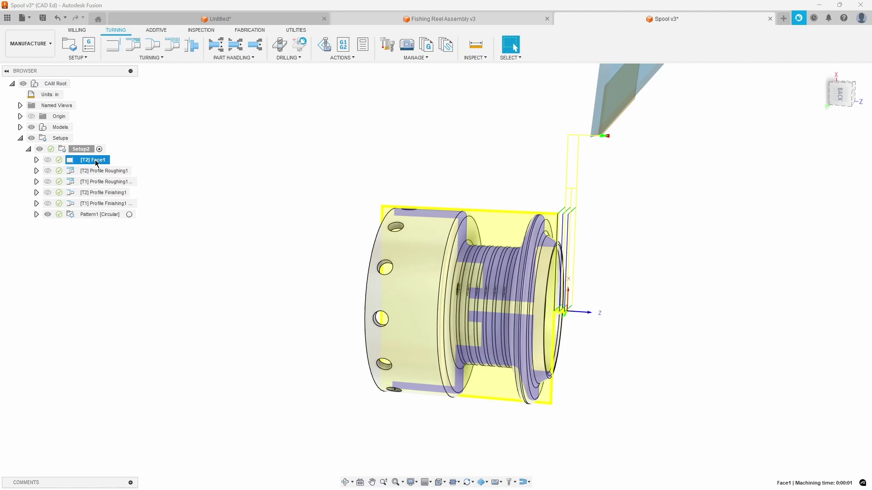
{"action": "left_click", "coordinate": [95, 171]}
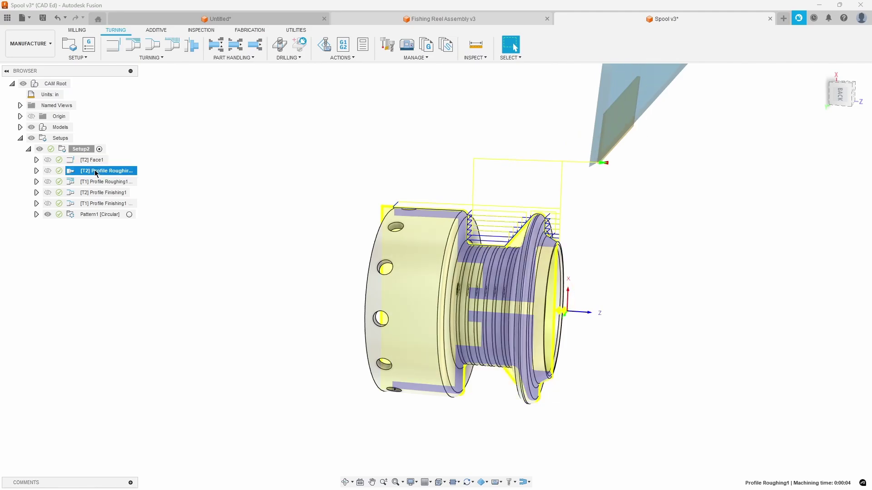
{"action": "left_click", "coordinate": [97, 182]}
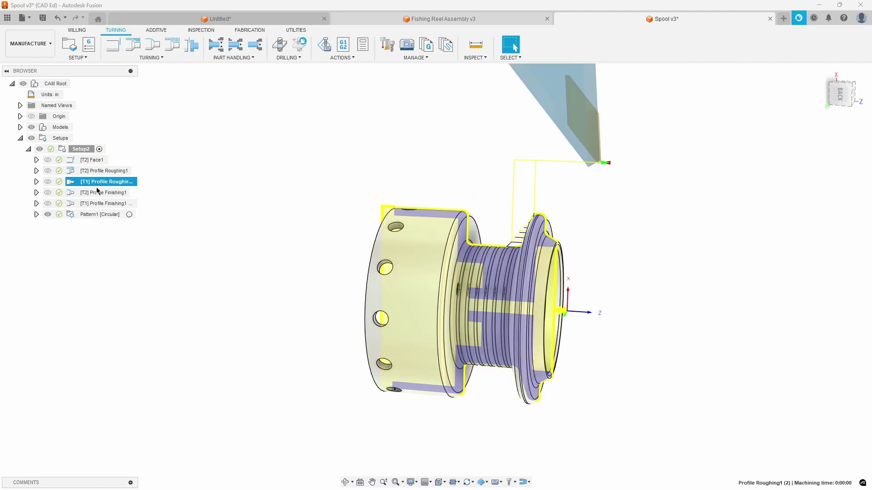
{"action": "left_click", "coordinate": [97, 192]}
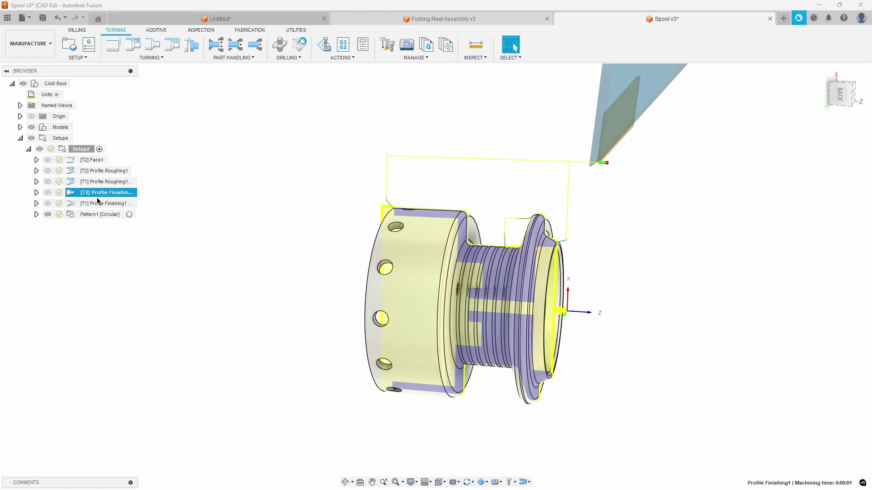
{"action": "left_click", "coordinate": [98, 203]}
{"action": "left_click", "coordinate": [96, 215]}
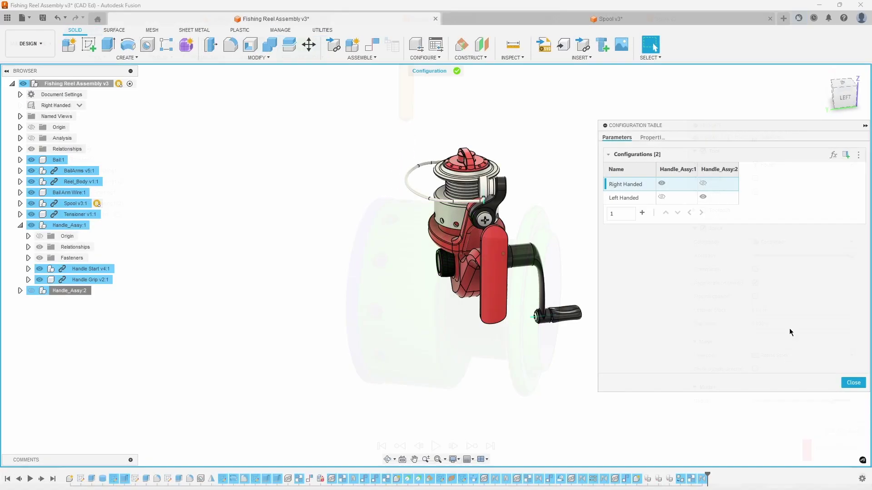
Step: Switch the reel to Left Handed, back to Right Handed, then Left Handed again
{"action": "left_click", "coordinate": [606, 198]}
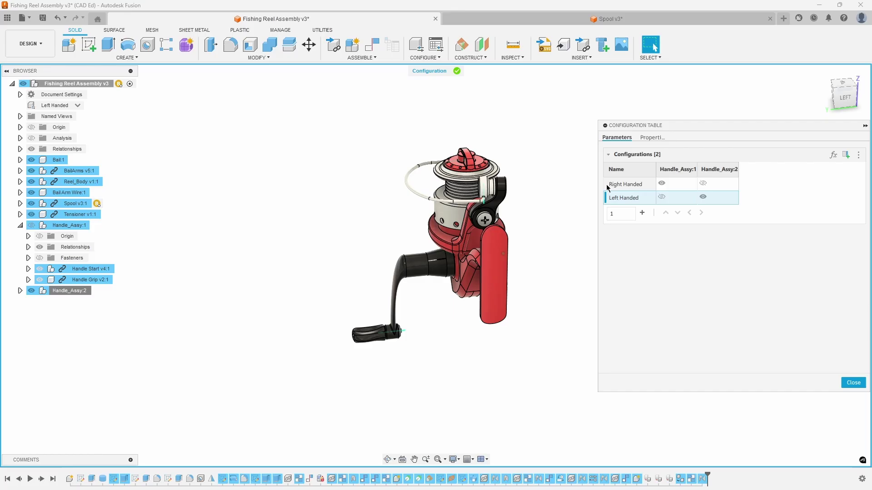
{"action": "left_click", "coordinate": [608, 185]}
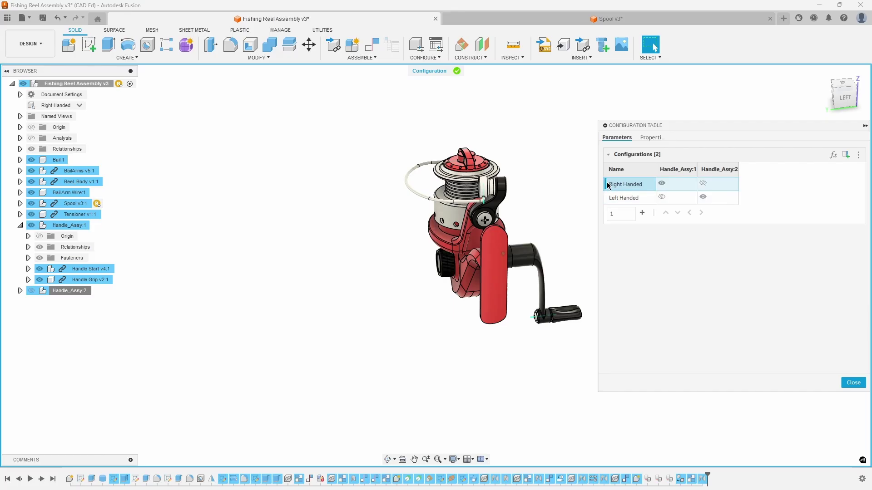
{"action": "left_click", "coordinate": [609, 199]}
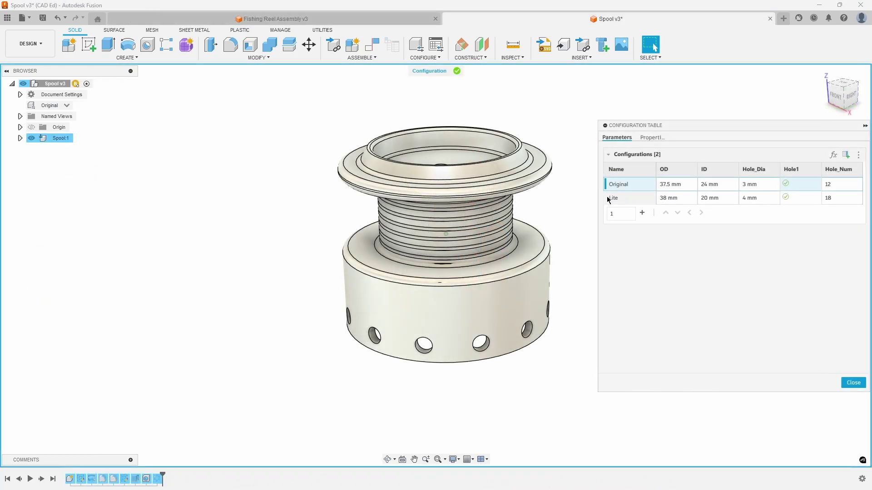
Step: Toggle the spool between Lite and Original, and set the drawing to Left Handed v1
{"action": "left_click", "coordinate": [606, 199]}
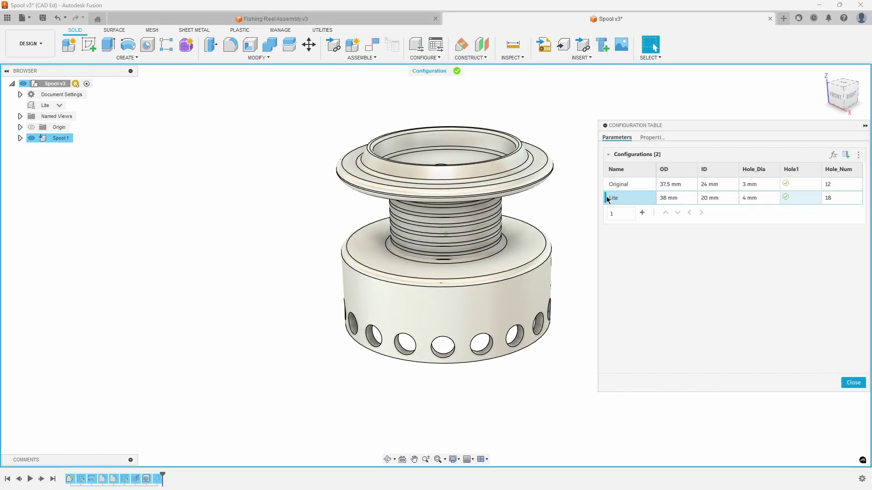
{"action": "left_click", "coordinate": [608, 186]}
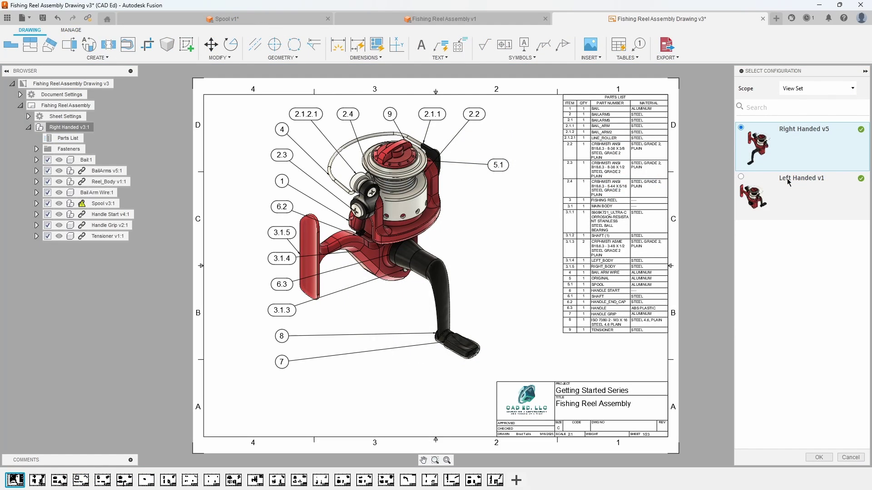
{"action": "left_click", "coordinate": [789, 182]}
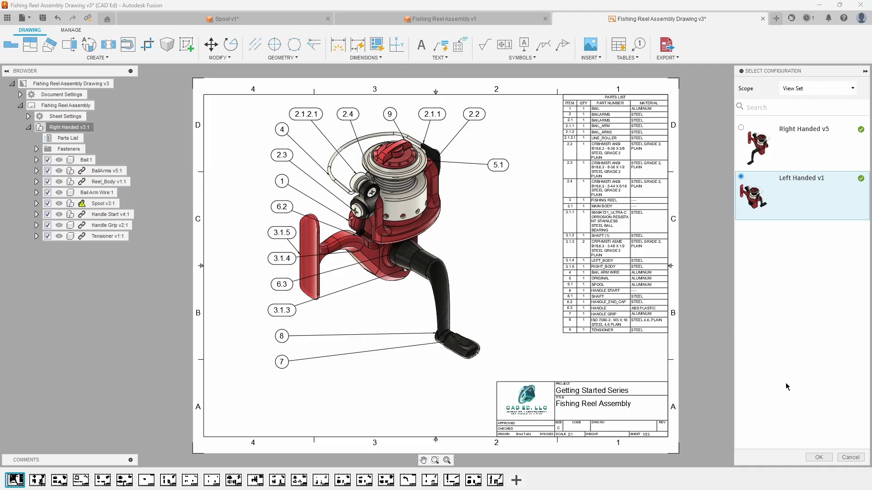
{"action": "left_click", "coordinate": [816, 458]}
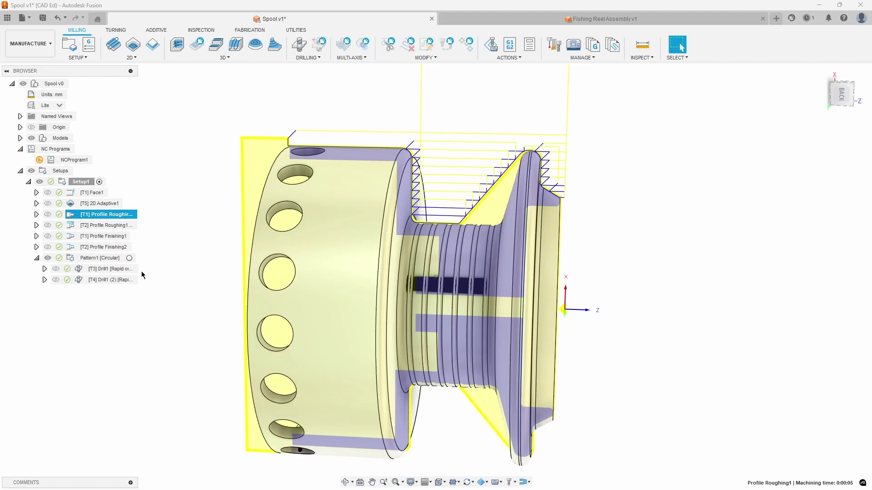
Step: Display the Pattern1 [Circular] drilling toolpaths around the spool's side holes
{"action": "left_click", "coordinate": [100, 258]}
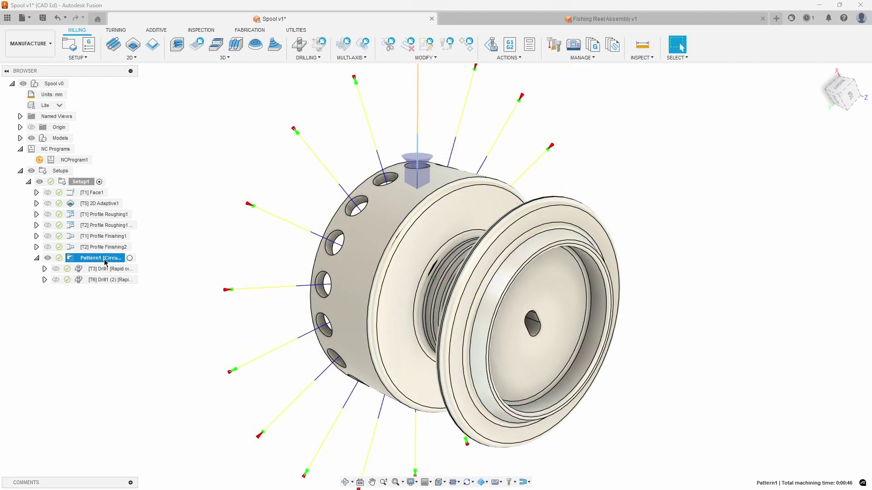